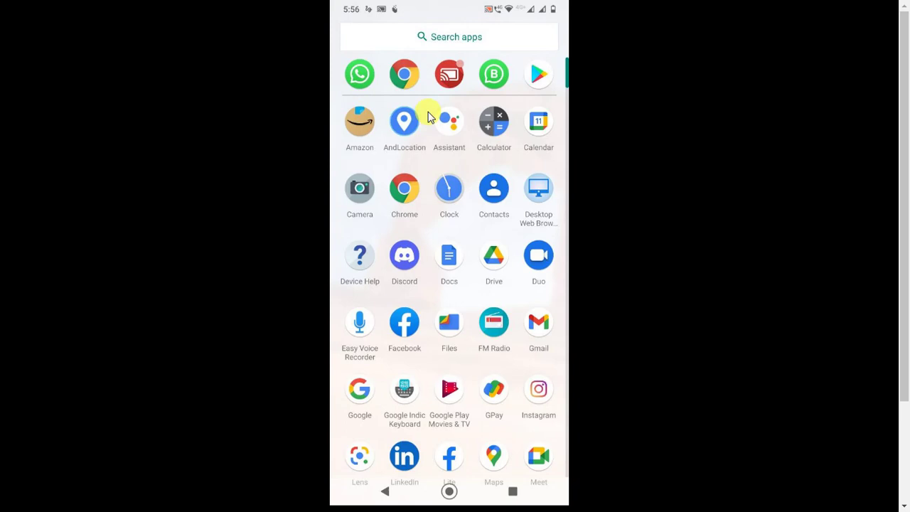
- Go to WhatsApp's Settings > Chats page from the three-dot menu
scroll(545, 341, "down", 5)
scroll(398, 227, "up", 5)
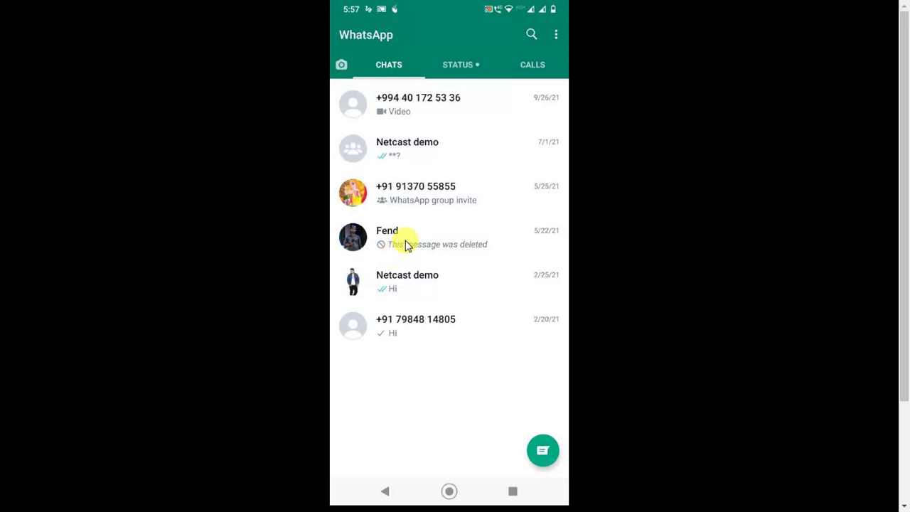
left_click(556, 37)
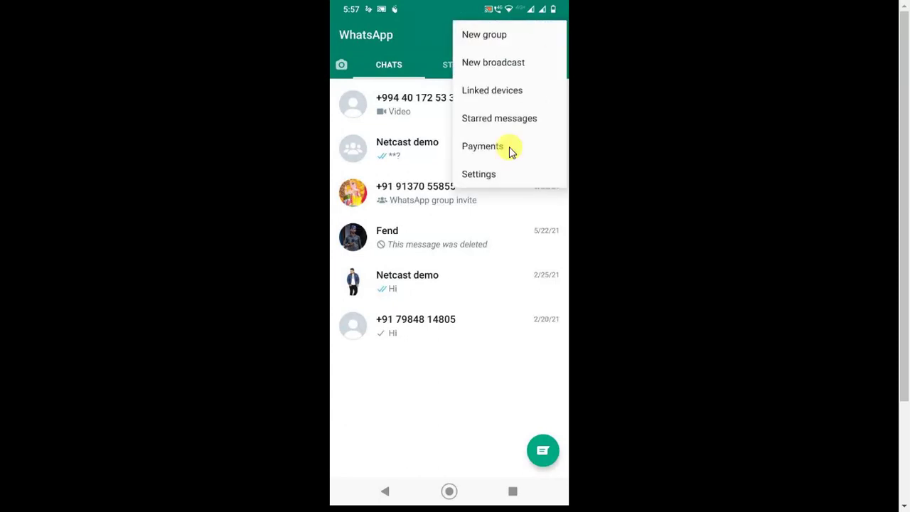
left_click(498, 178)
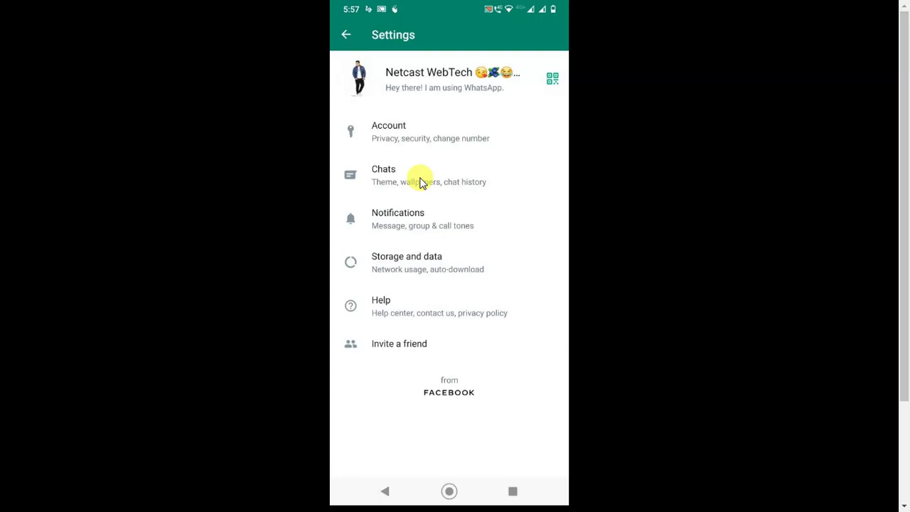
left_click(421, 182)
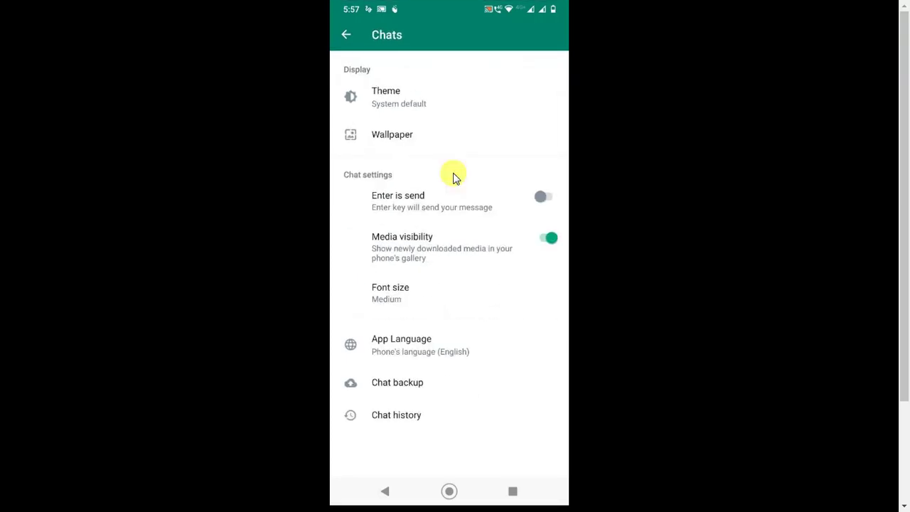
- Open Chat backup, showing the 4.7 MB October 8 backup and Monthly Drive backups
left_click(398, 393)
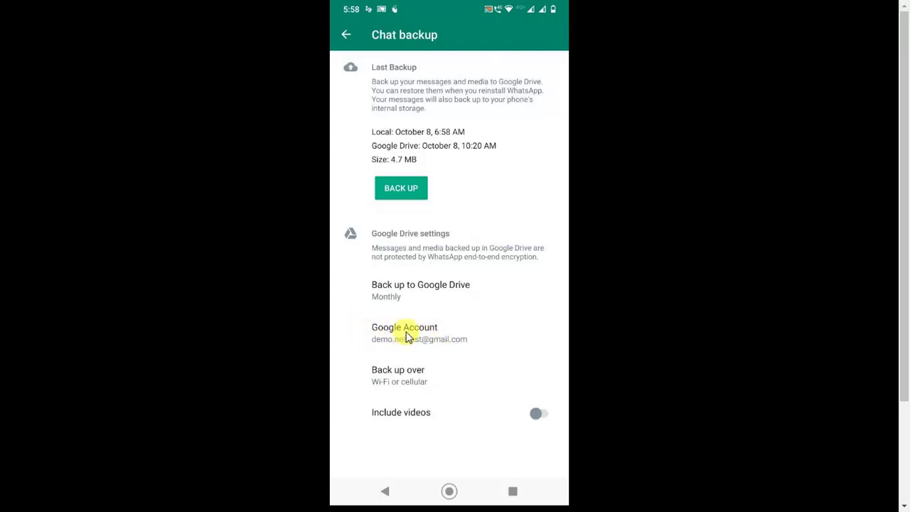
- Pick the Google account for Drive backups, keeping the originally linked account
left_click(398, 333)
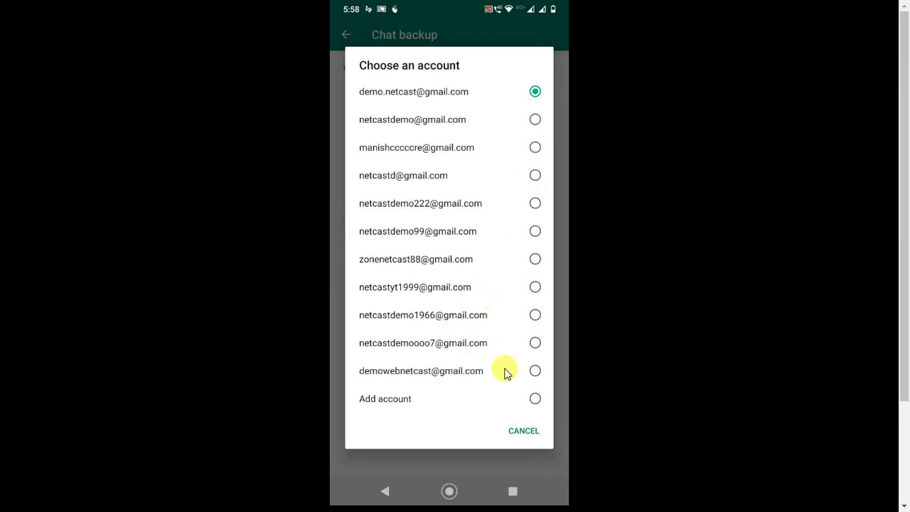
left_click(390, 404)
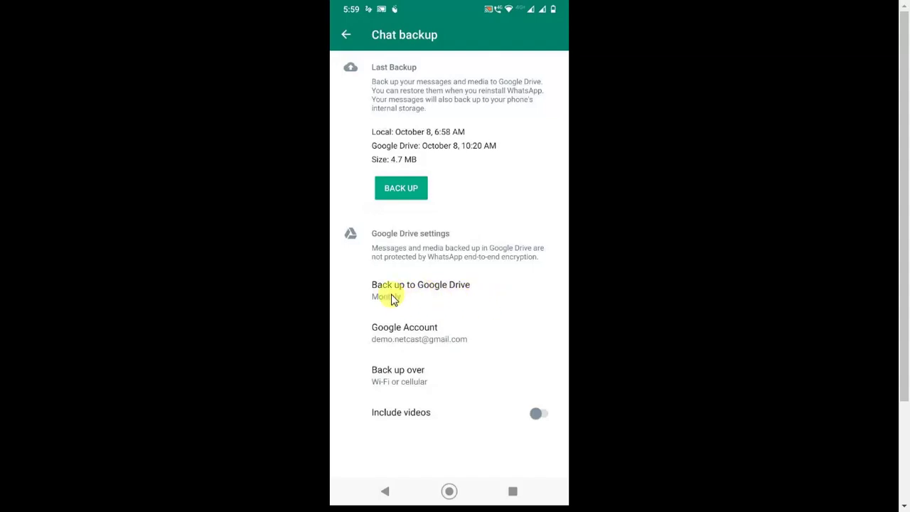
- Review the Google Drive backup frequency options and leave it on Monthly
left_click(393, 299)
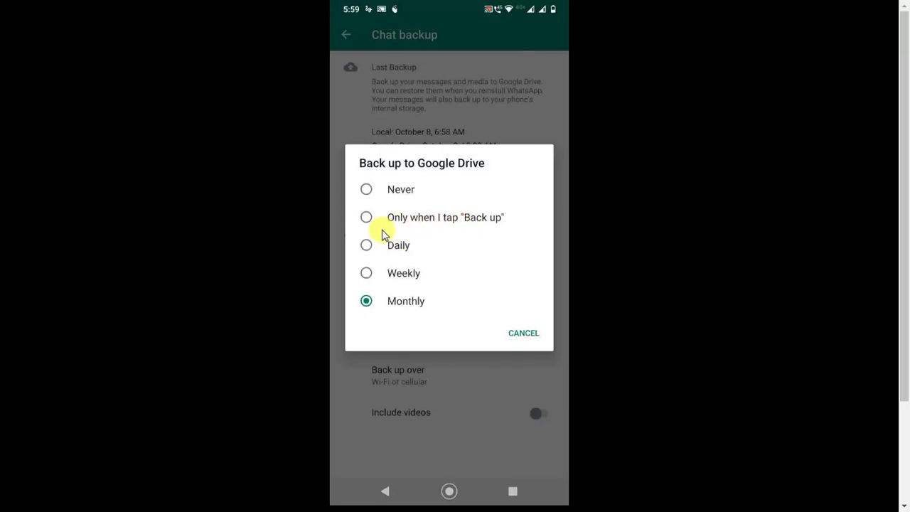
key("Escape")
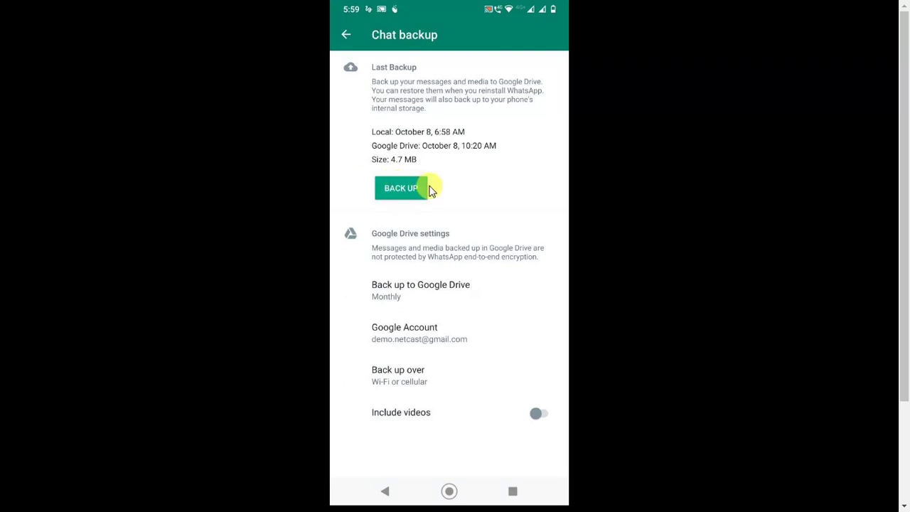
left_click(421, 288)
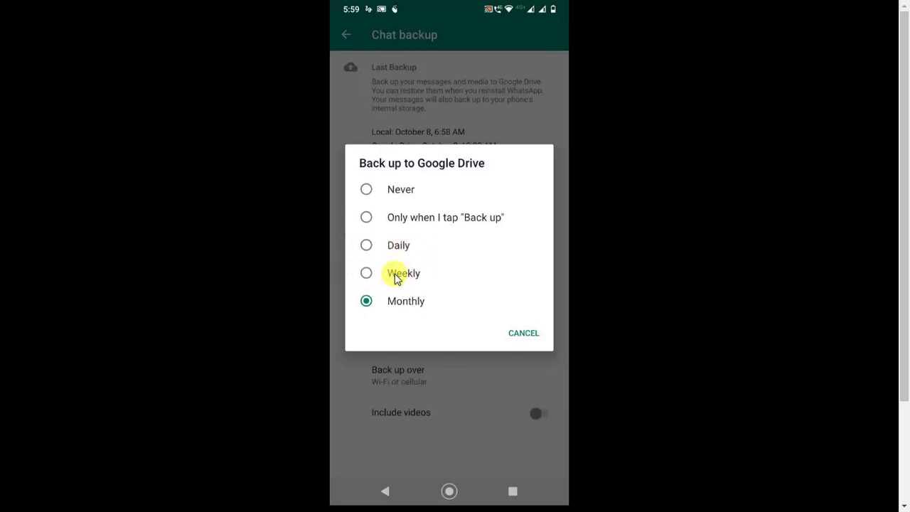
left_click(367, 303)
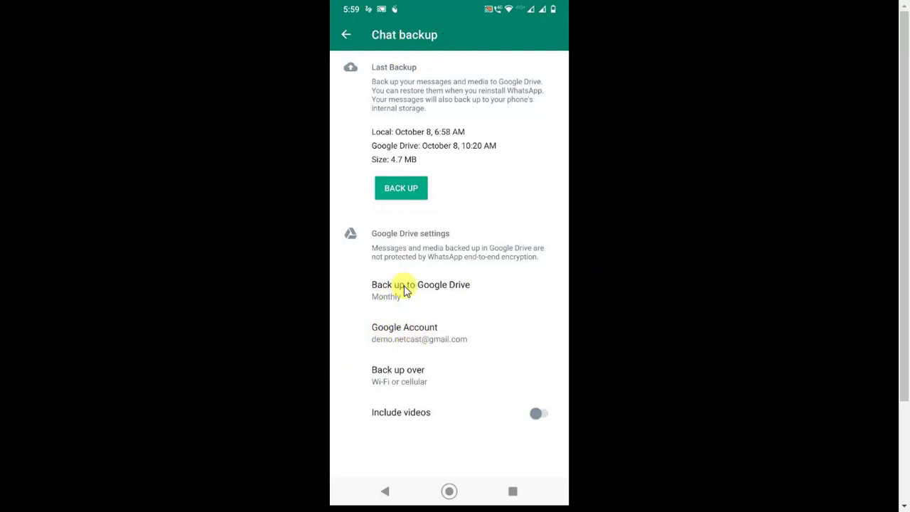
- Exit WhatsApp to the phone's home screen, then return to the Windows desktop
key("Escape")
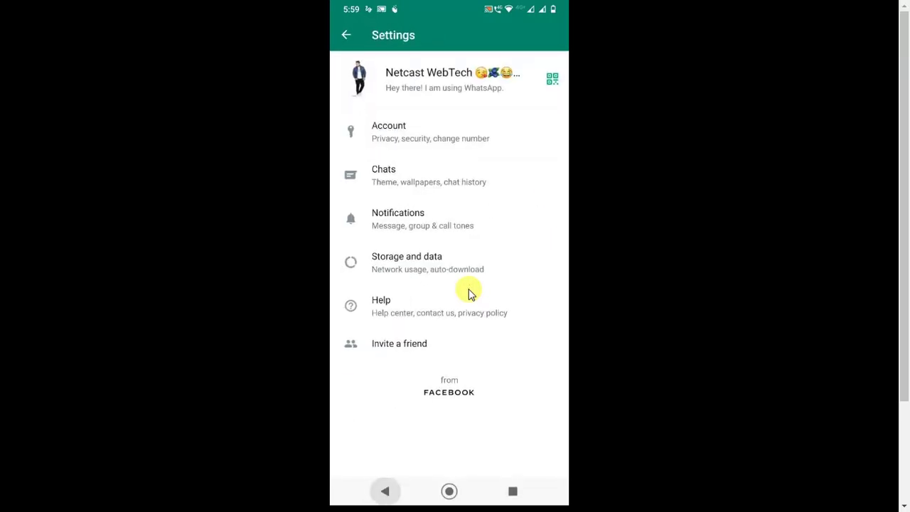
key("alt+h")
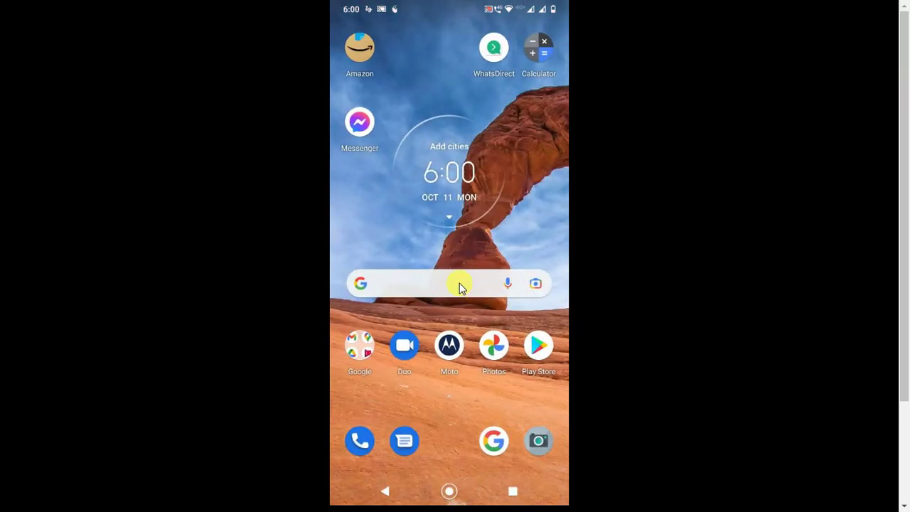
key("super")
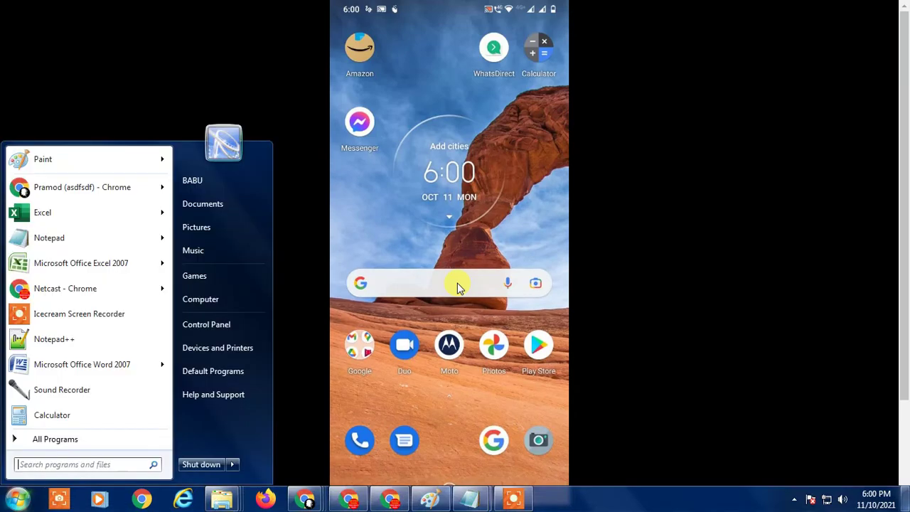
left_click(660, 170)
key("super+d")
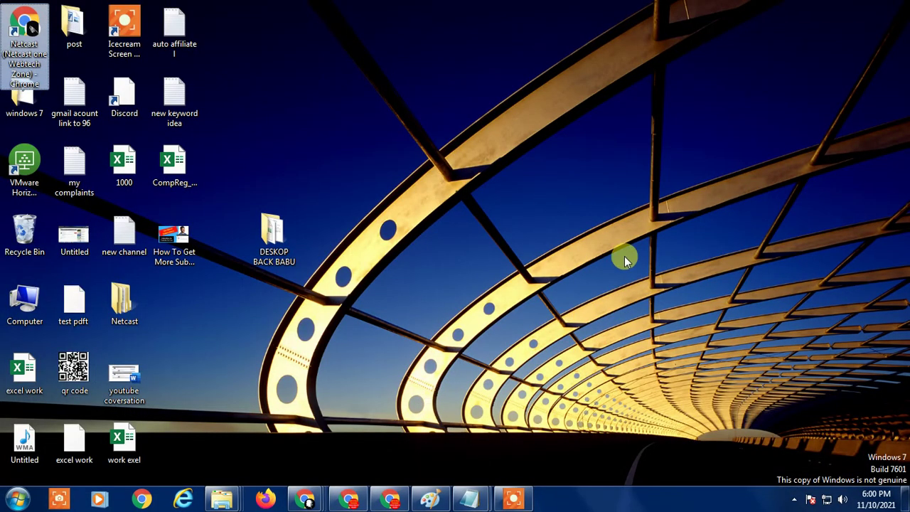